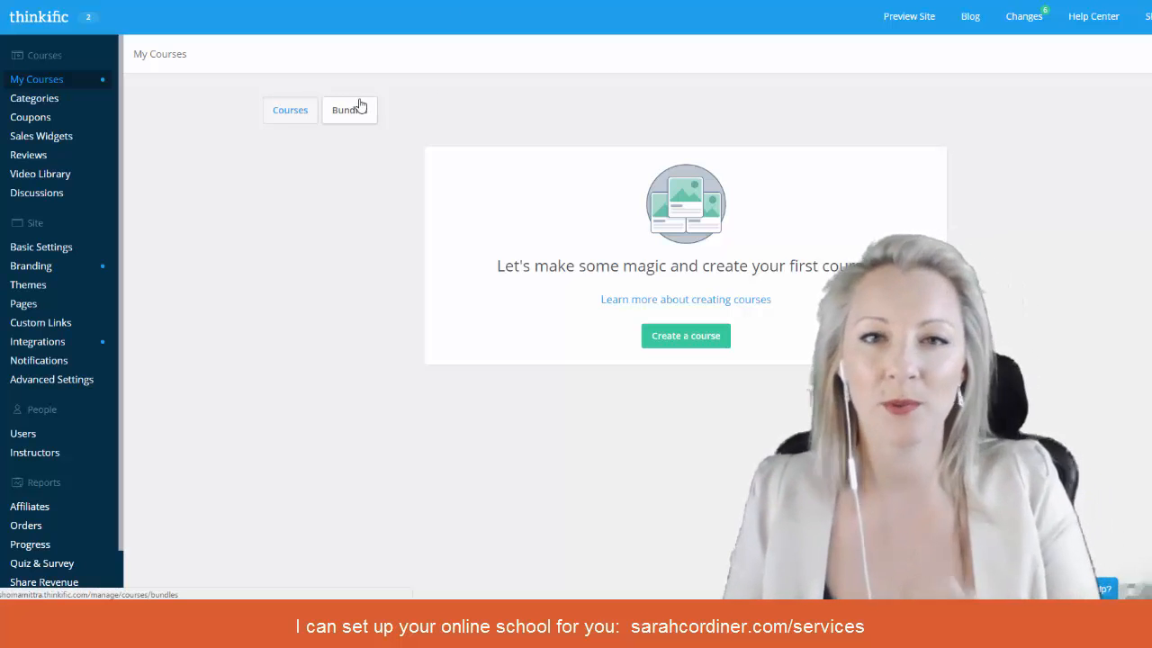
Step: Create a new course named 'Memoir Makers!' from the My Courses page
click(362, 112)
click(667, 338)
text(Memoir Makers!)
click(611, 220)
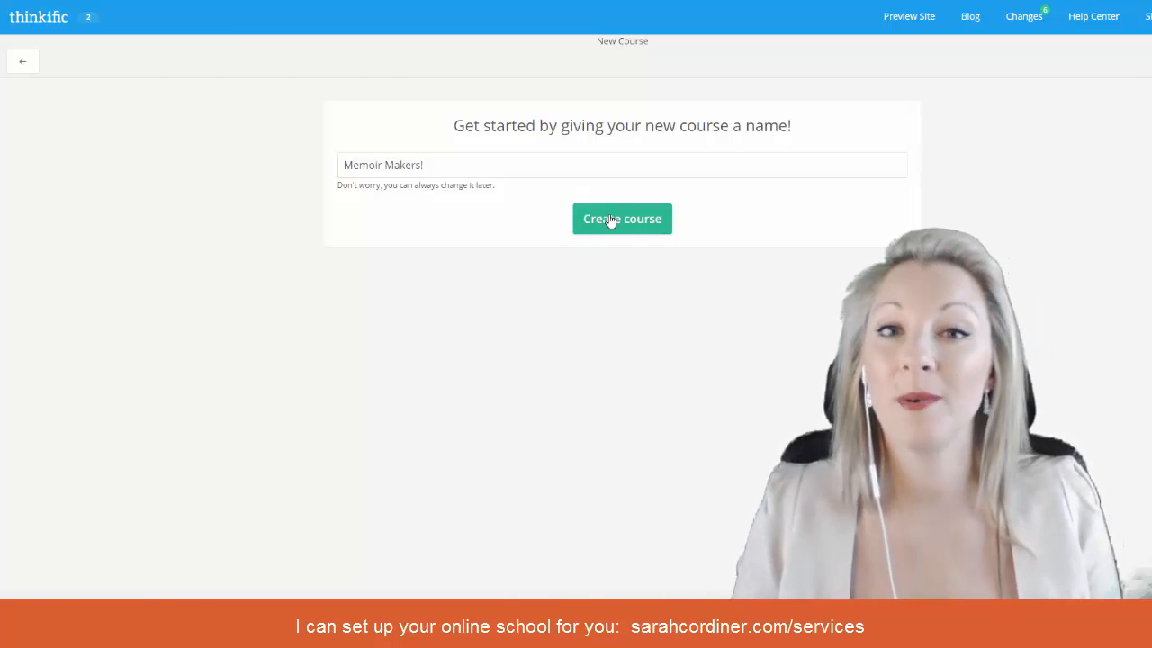